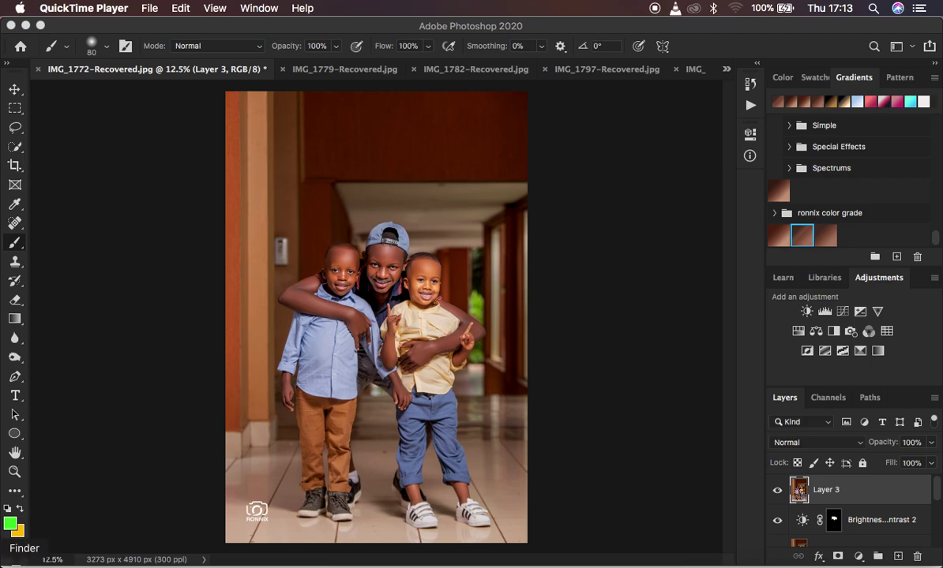
Switch to Finder, create a new Desktop folder named SAVE MULTIPLE PHOTOS, and put the Finder window away.
click(18, 560)
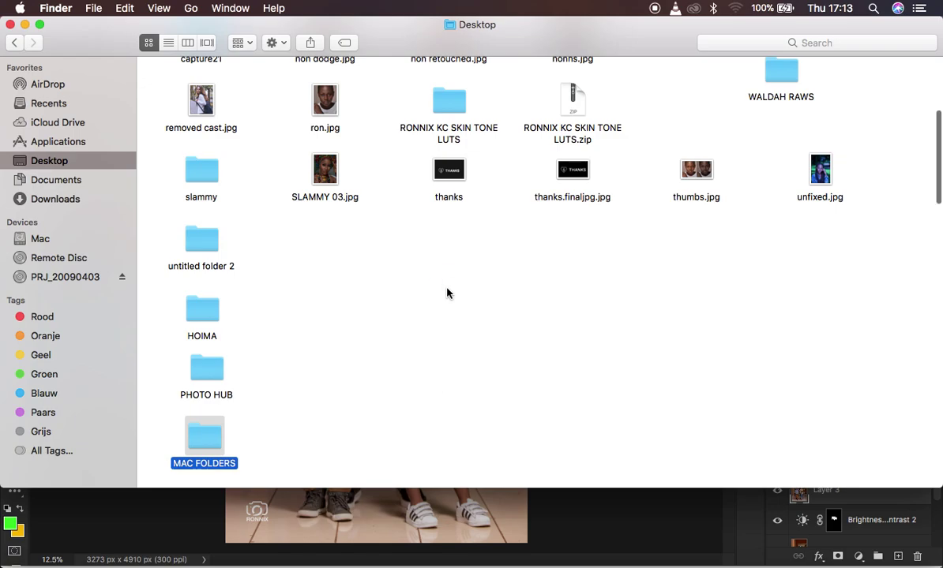
right_click(447, 293)
click(491, 295)
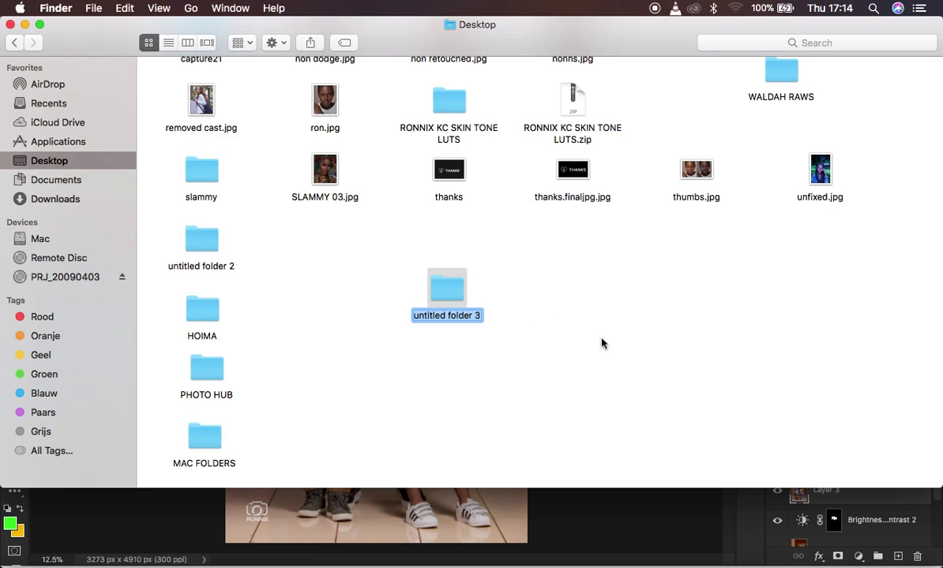
text(SV)
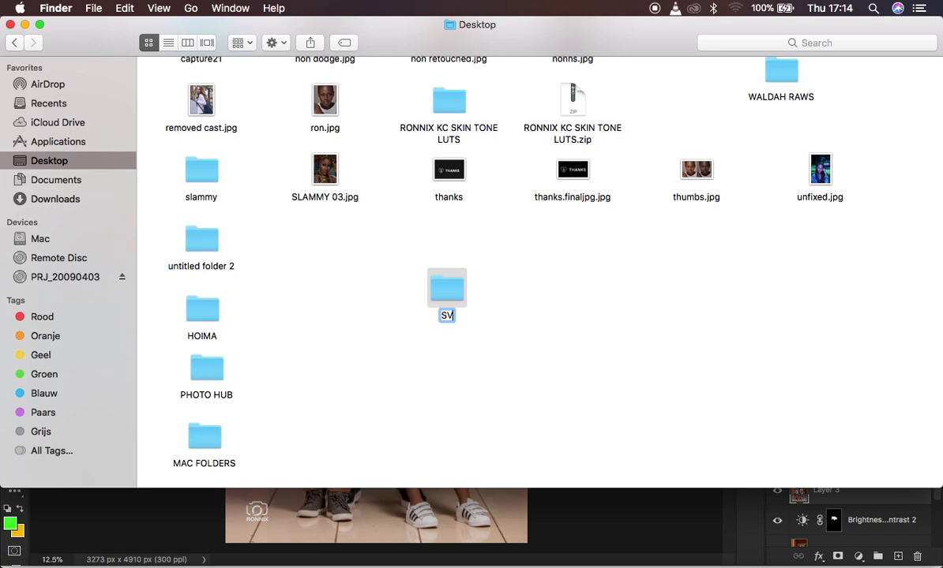
key(BackSpace)
text(AVE MULP)
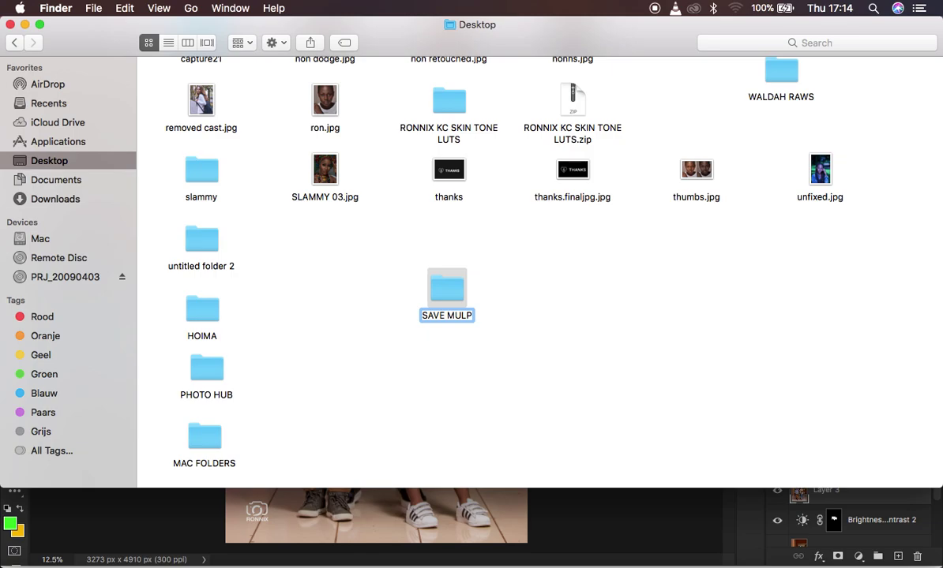
key(BackSpace)
text(TIPLE)
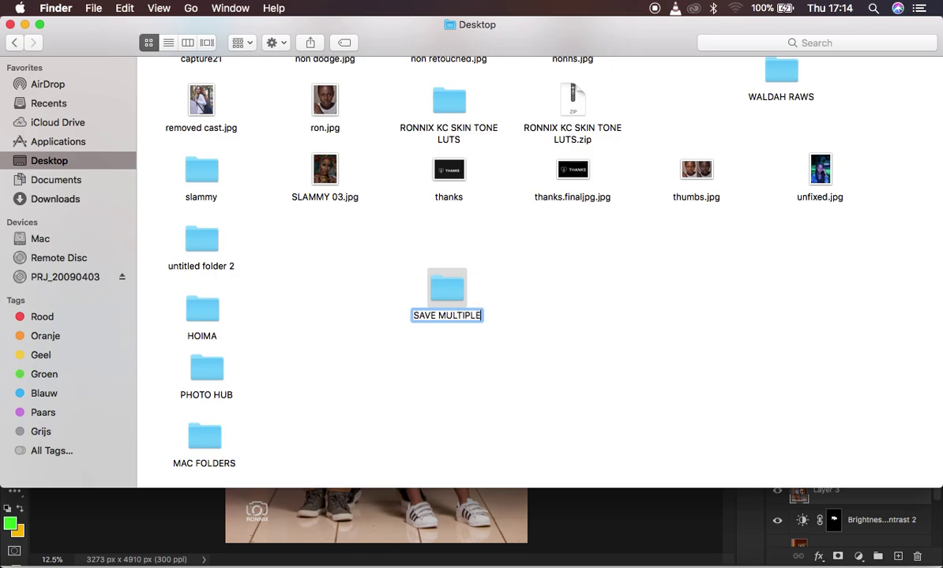
text( PHO)
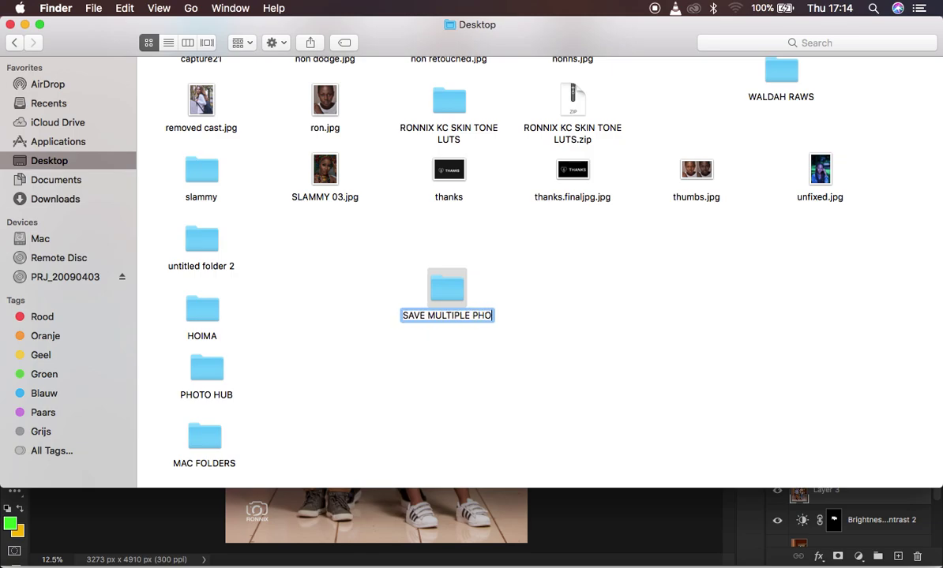
text(TOS)
key(Return)
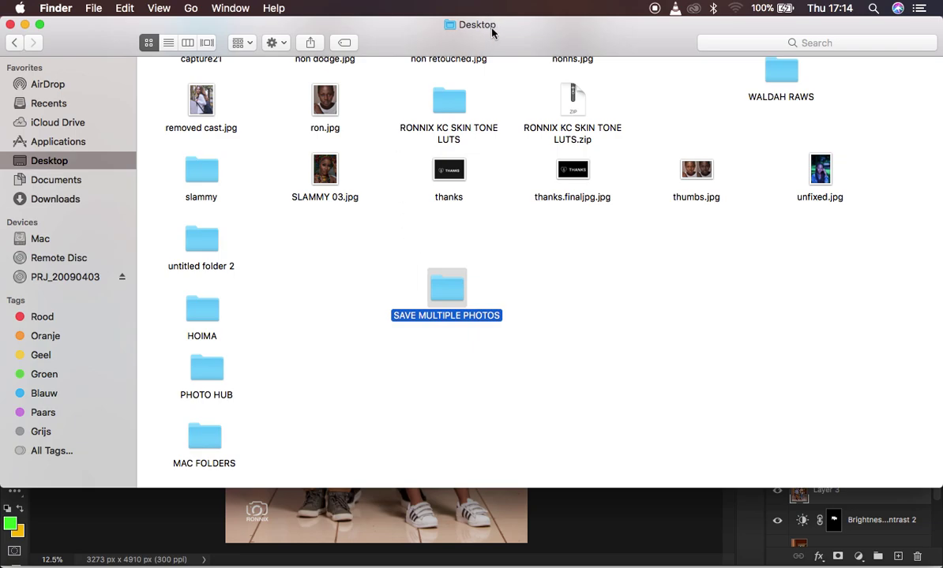
click(26, 25)
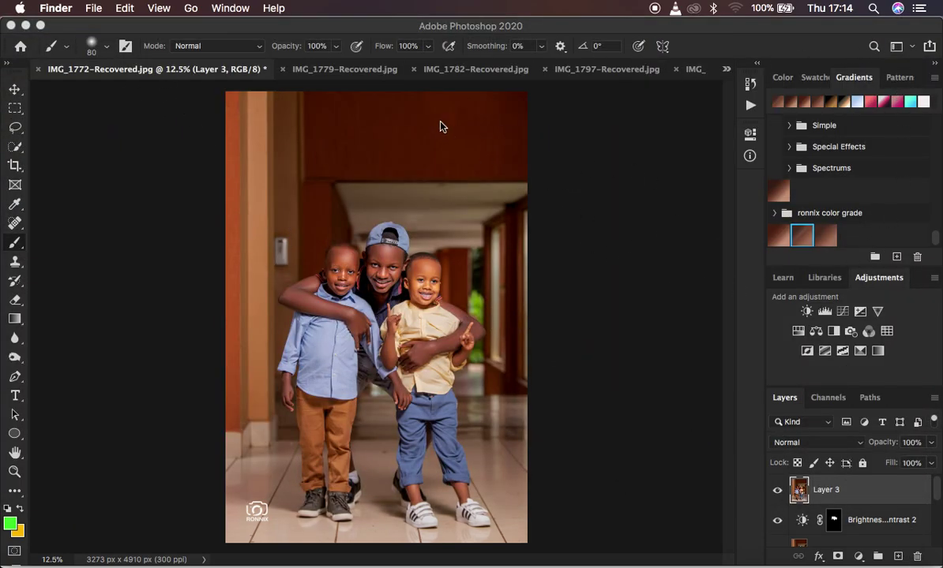
Switch back to Photoshop and bring the IMG_1782-Recovered.jpg document to the front.
click(458, 74)
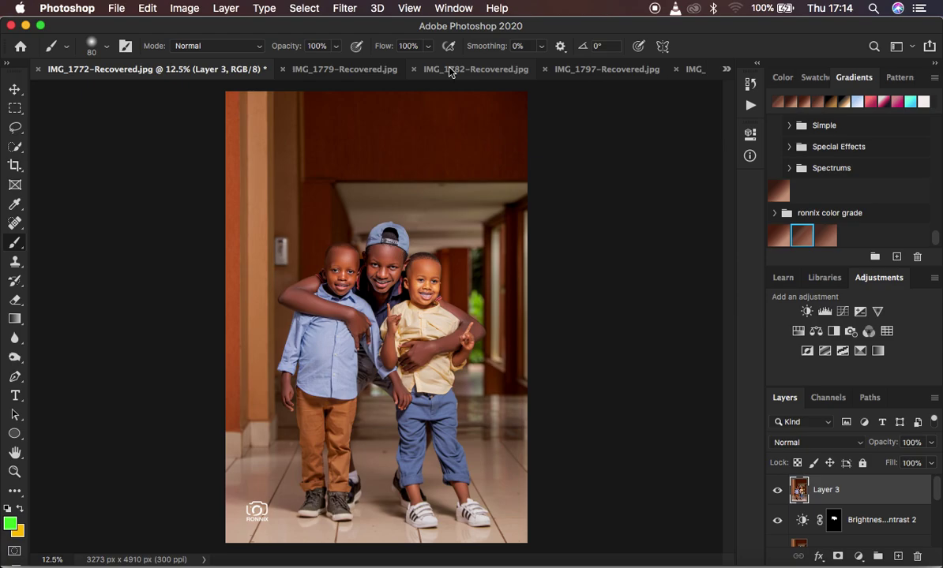
click(451, 73)
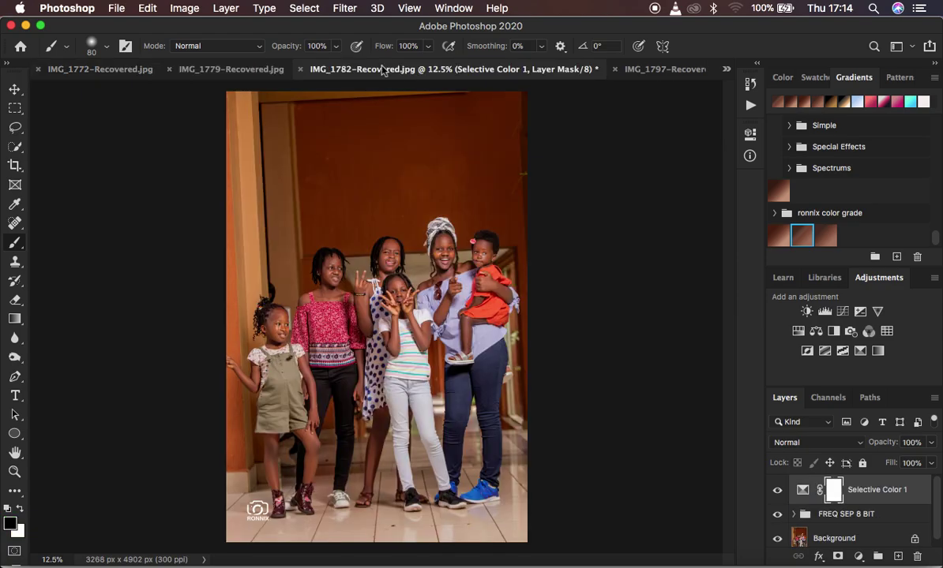
click(269, 70)
click(594, 69)
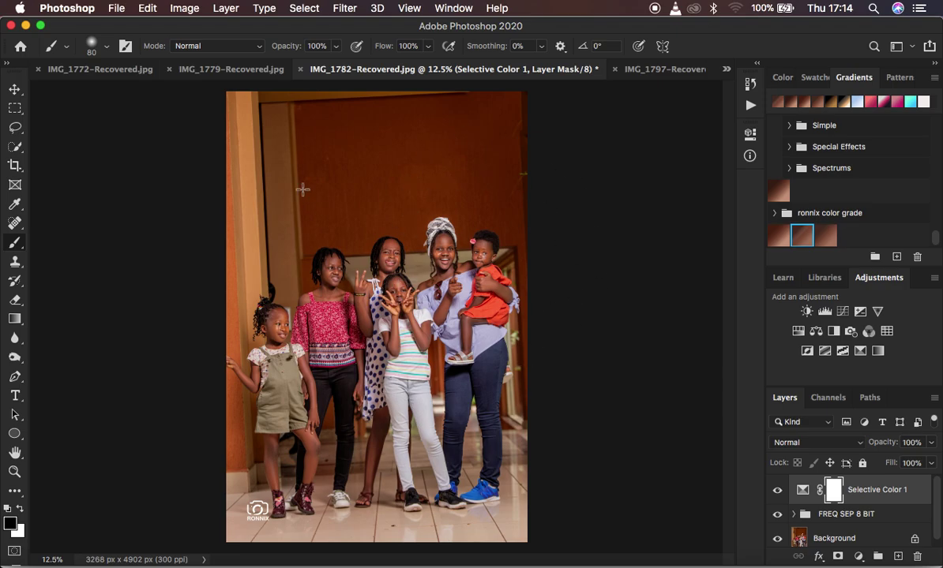
click(111, 7)
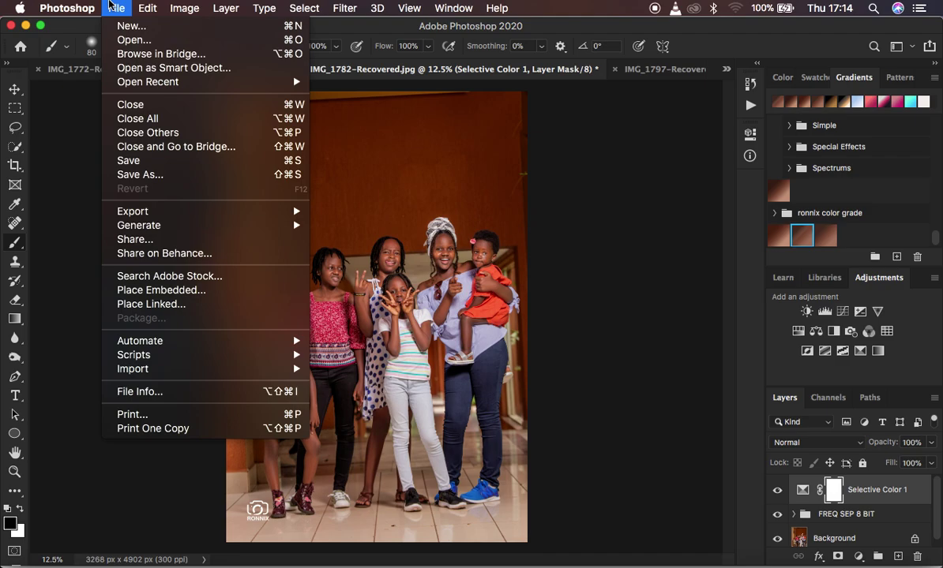
mouse_move(169, 357)
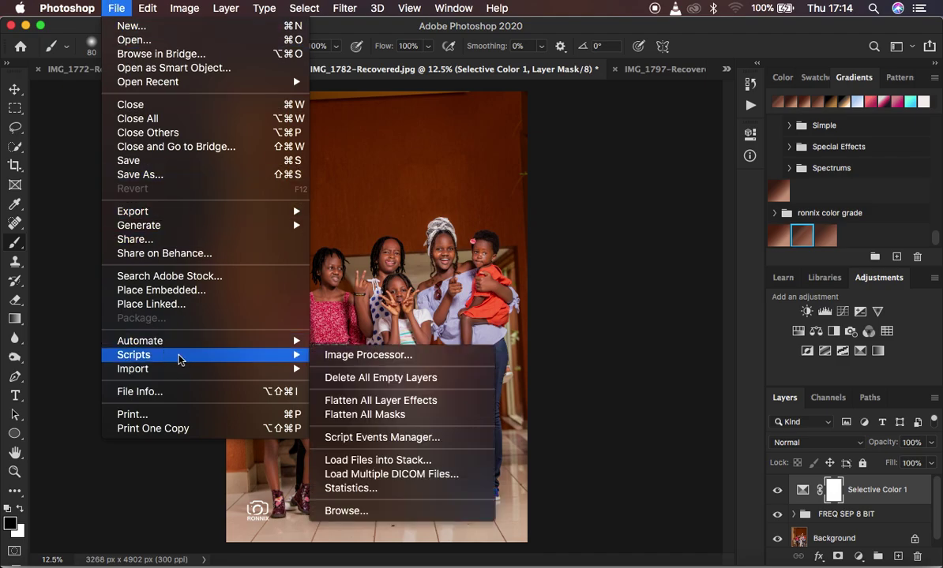
click(632, 228)
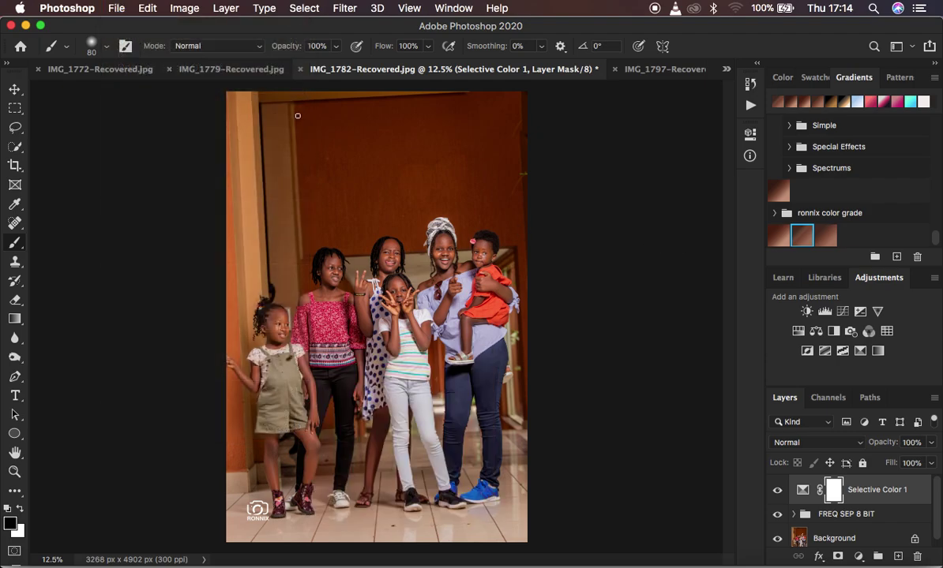
Open the Image Processor script for the open images and shift its dialog slightly lower.
click(118, 8)
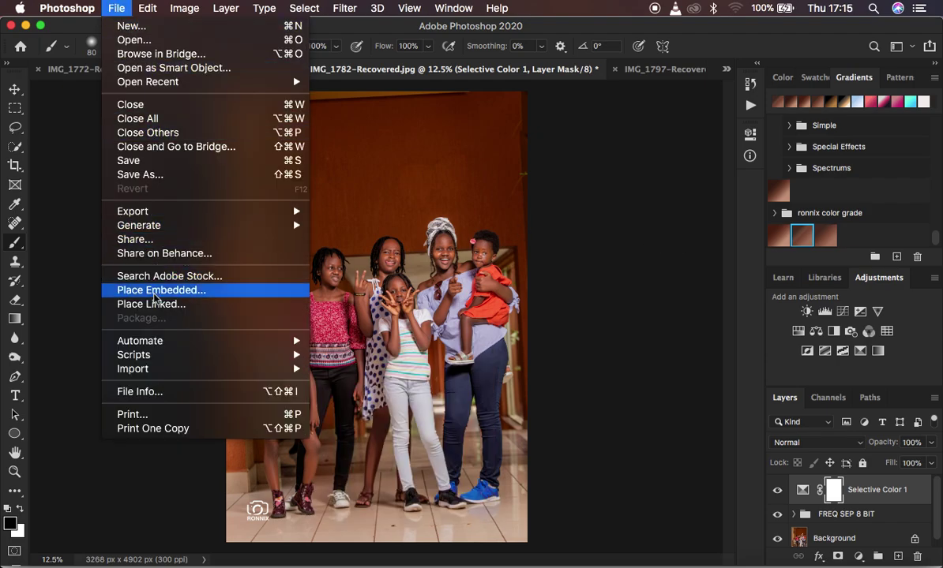
mouse_move(168, 354)
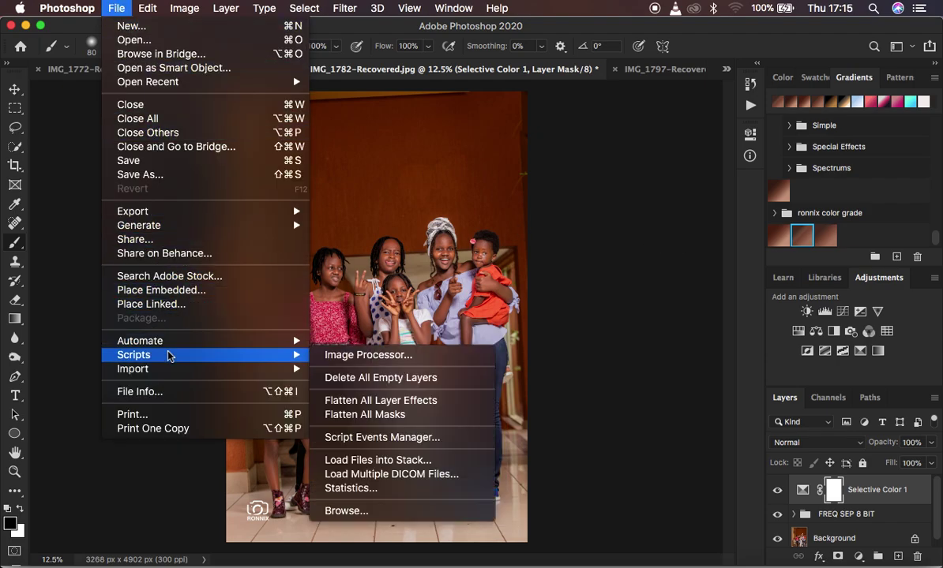
click(354, 355)
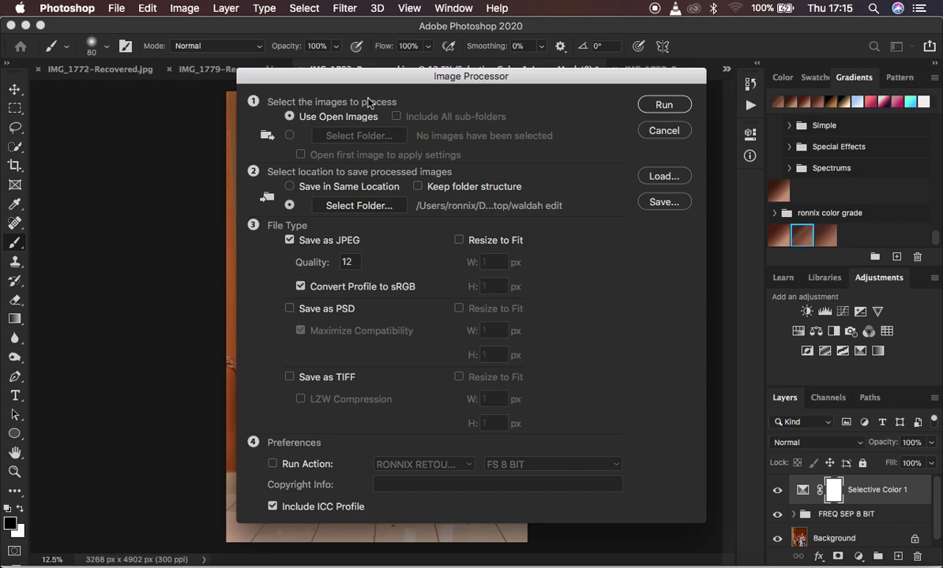
drag(442, 77, 442, 87)
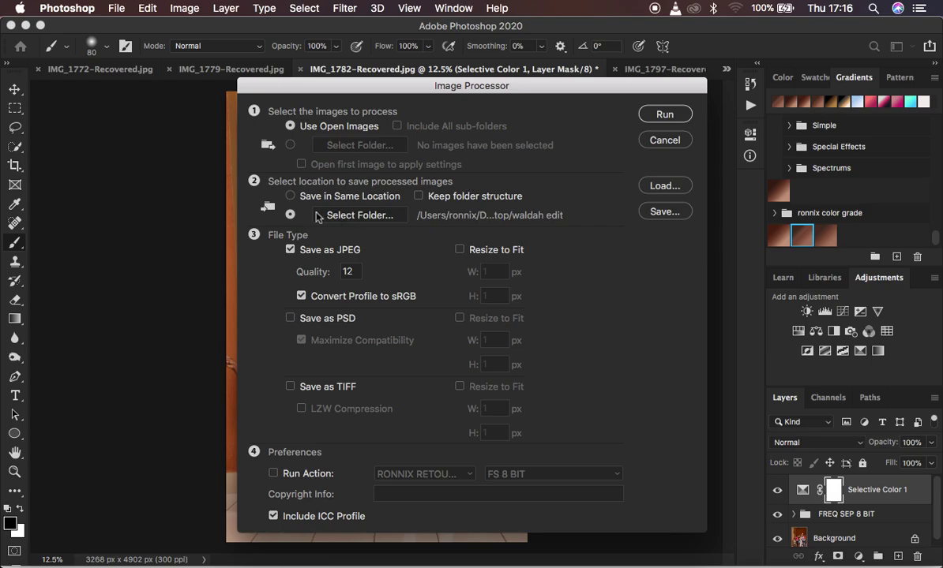
Set the save location for the processed images to the SAVE MULTIPLE PHOTOS folder on the Desktop.
click(291, 197)
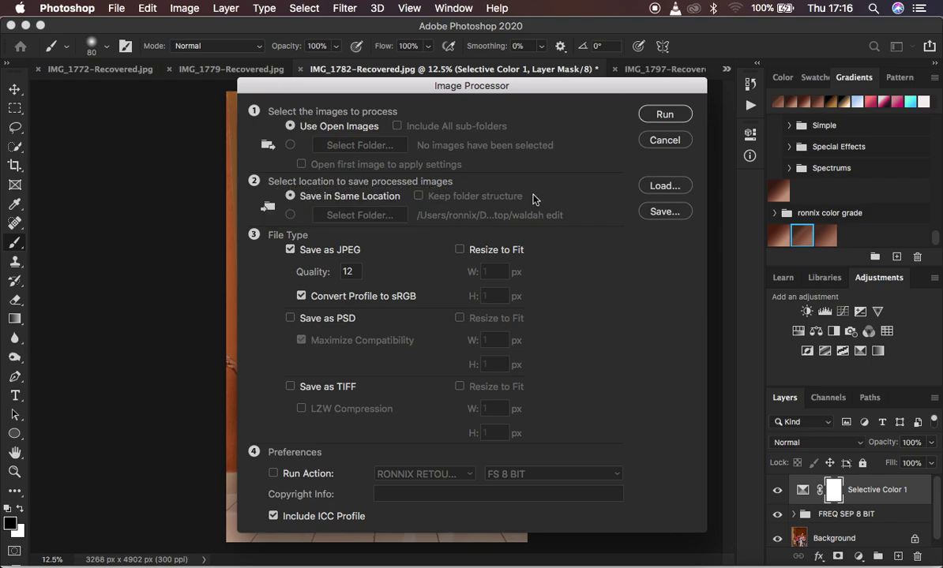
click(290, 216)
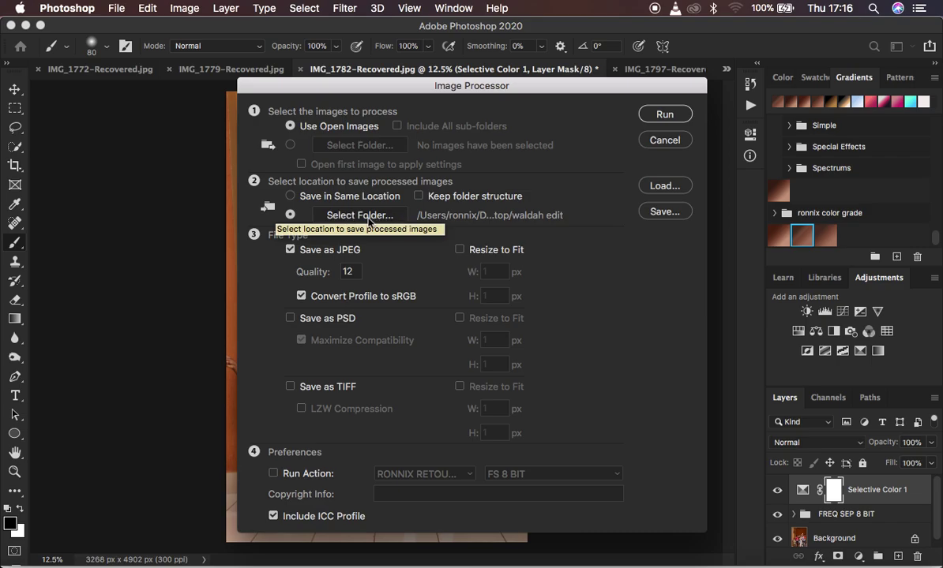
click(366, 216)
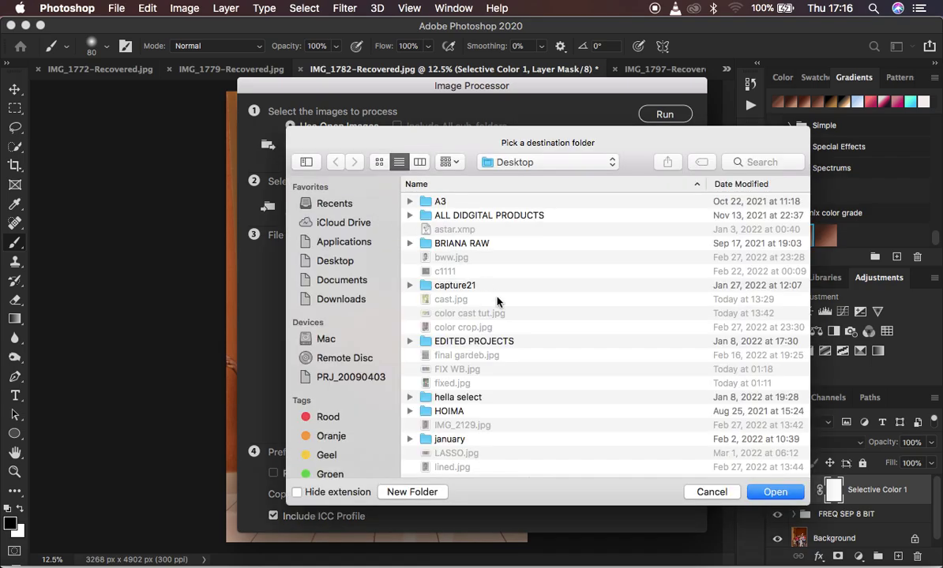
scroll(572, 393, down, 10)
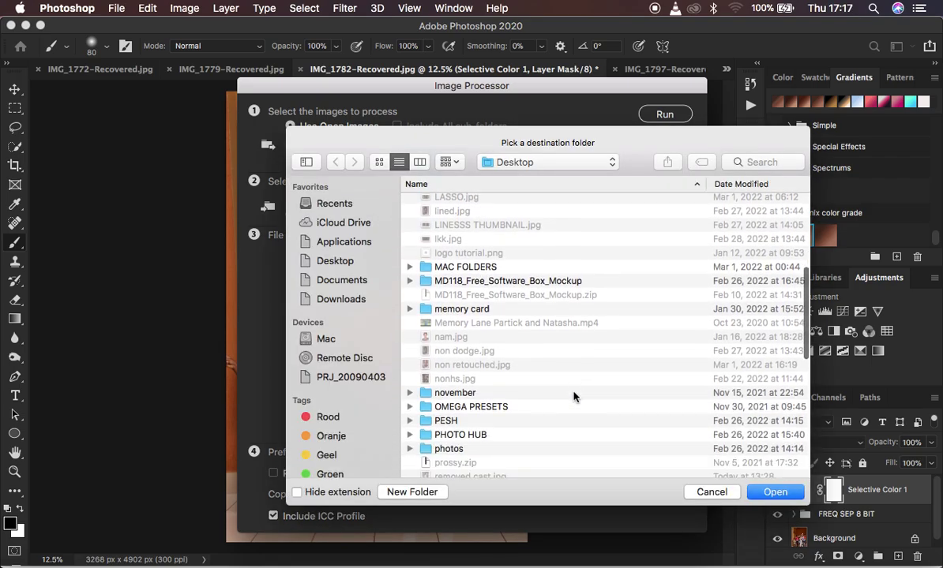
scroll(574, 397, down, 15)
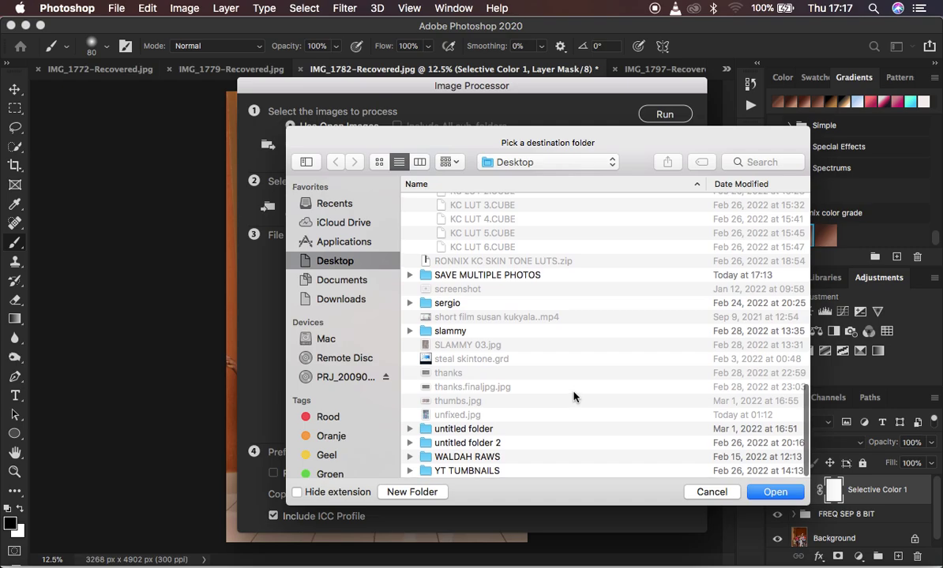
scroll(574, 397, up, 3)
click(464, 332)
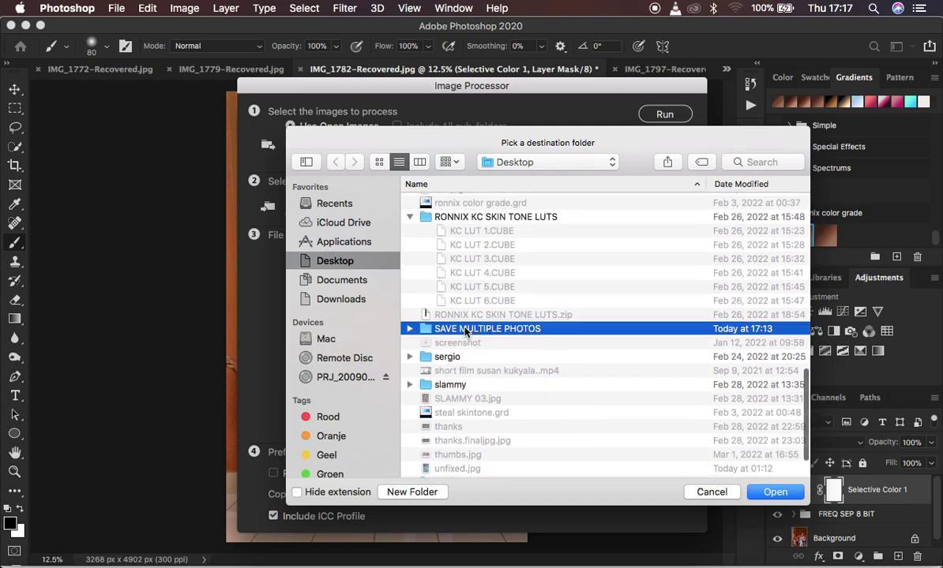
click(773, 492)
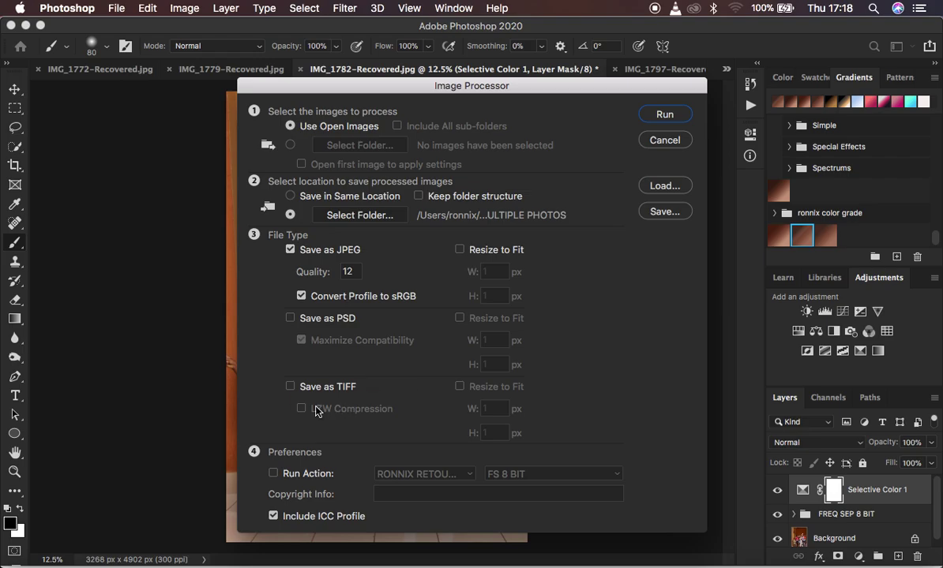
Try enabling PSD and TIFF output alongside JPEG, and turn both formats off again.
click(290, 319)
click(291, 386)
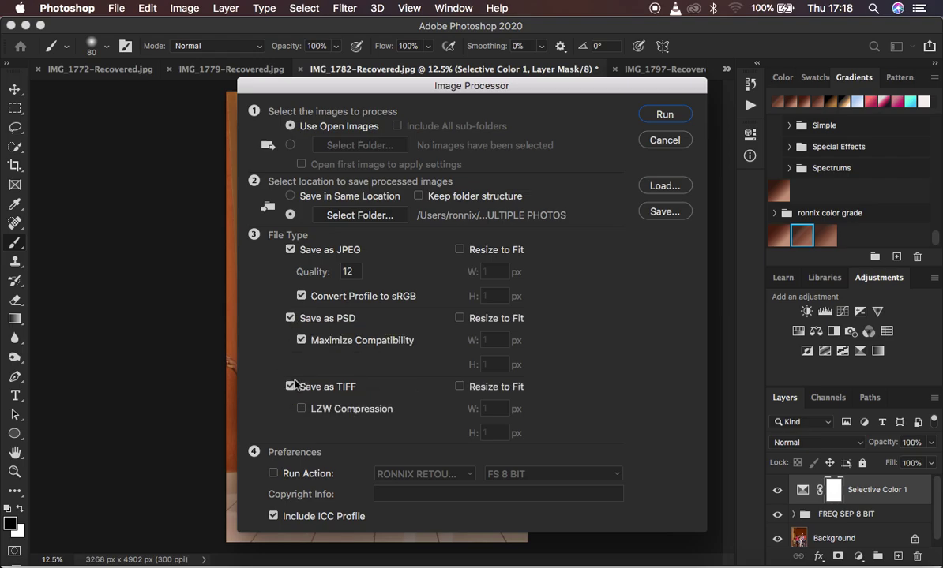
click(290, 318)
click(290, 386)
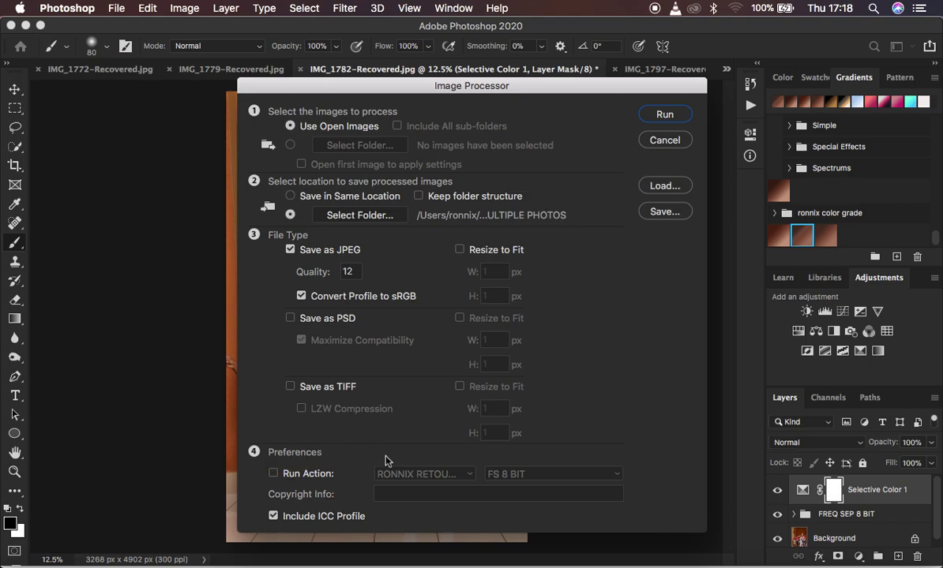
Enter "ronnix photography" as the copyright info for the processed images.
click(400, 496)
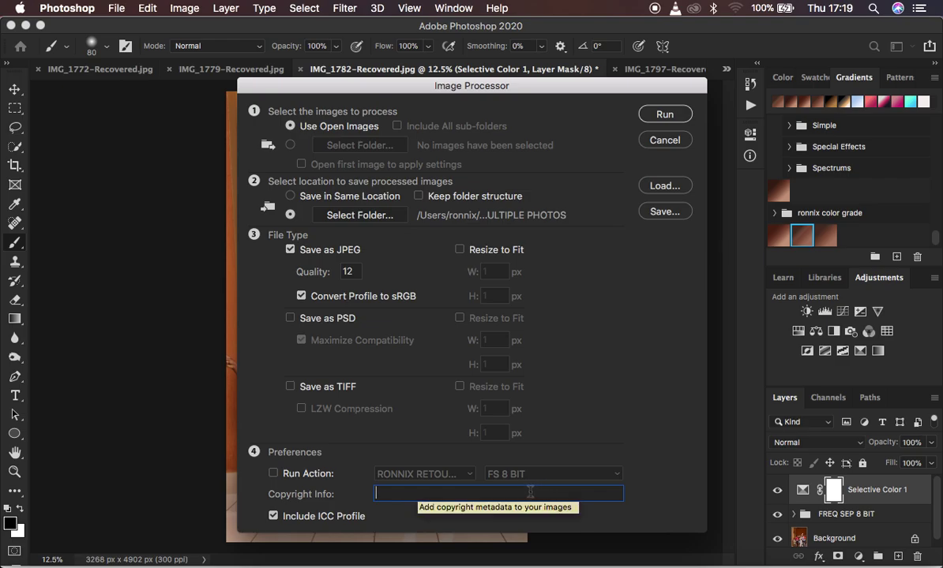
text(R)
key(BackSpace)
text(ro)
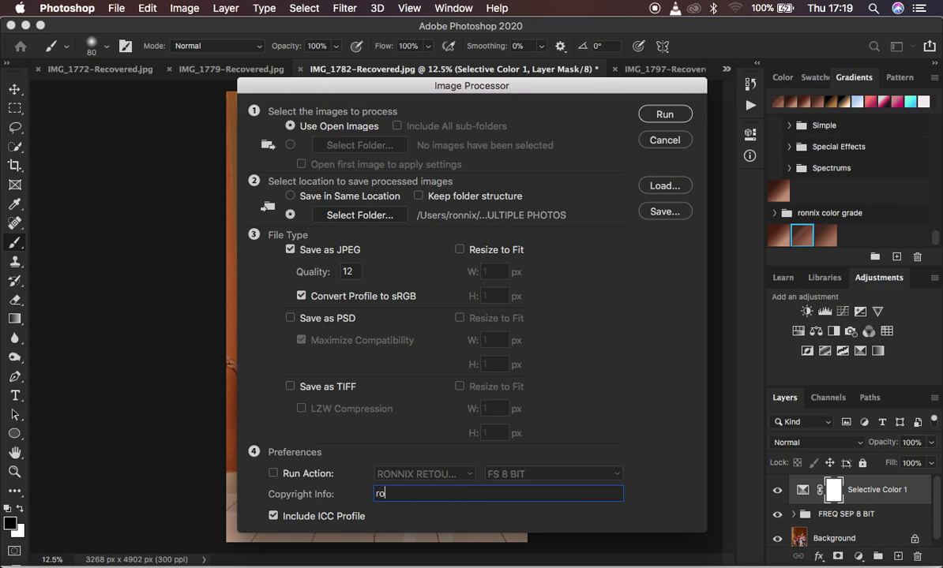
text(nnix photography)
Try the Run Action option with SHARPEN PORTRAITS from RONNIX RETOUCHING PACK, and turn Run Action off again.
click(273, 473)
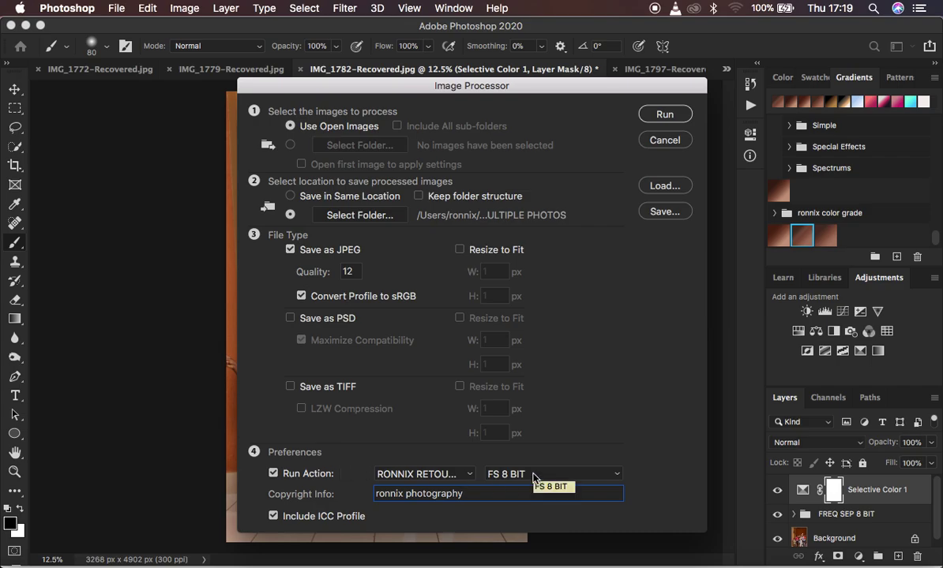
click(465, 475)
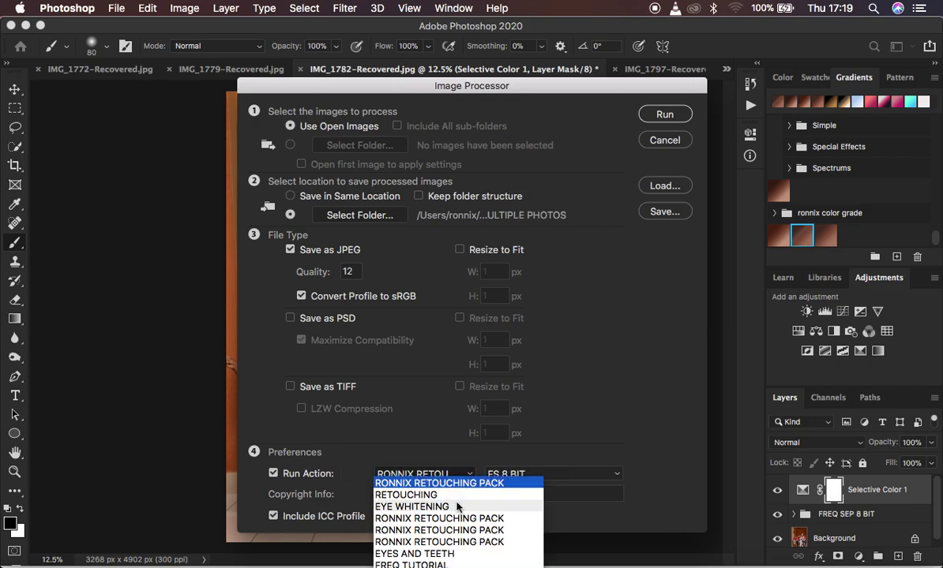
click(419, 482)
click(533, 472)
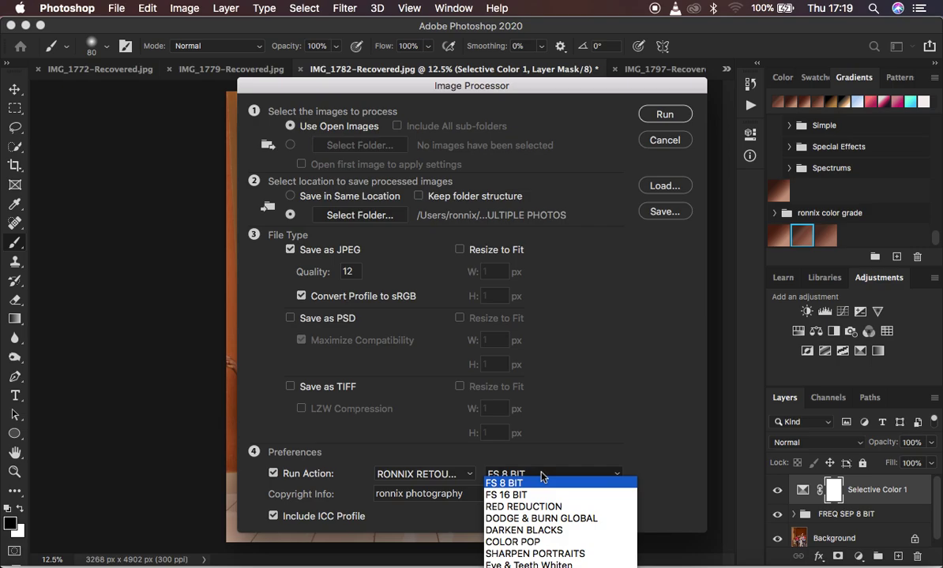
click(546, 554)
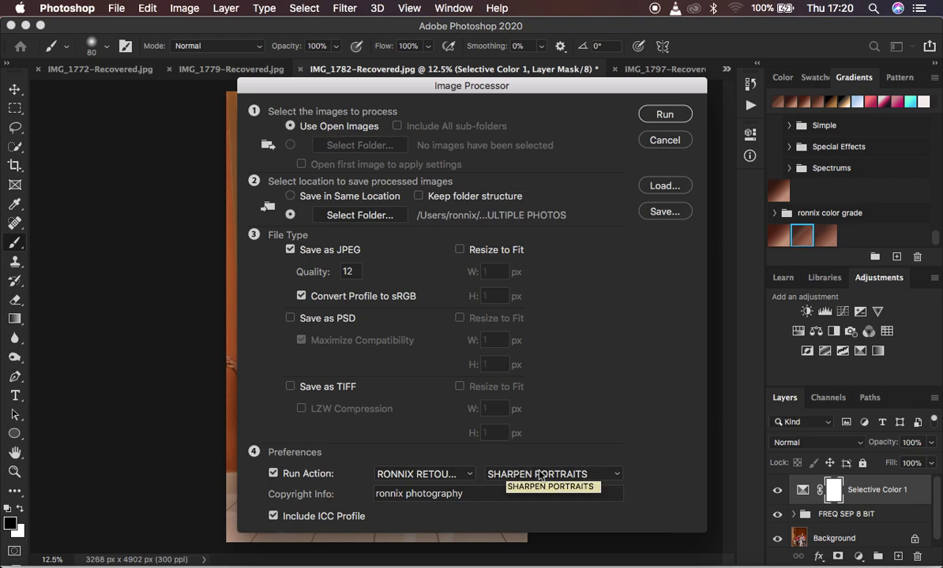
click(273, 474)
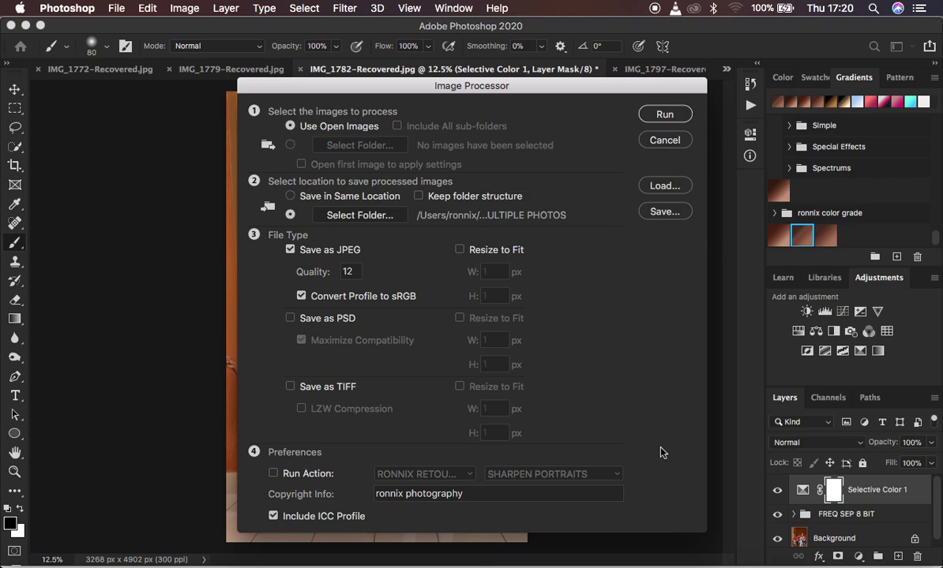
Run the Image Processor to save all open images as JPEGs at quality 12.
click(664, 116)
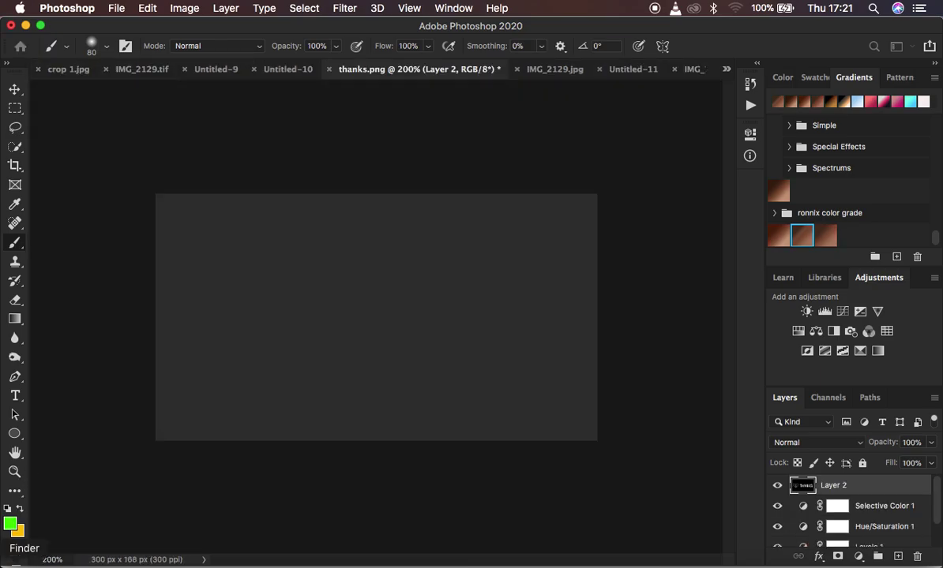
Switch to Finder and open the JPEG subfolder inside the SAVE MULTIPLE PHOTOS folder on the Desktop.
click(24, 560)
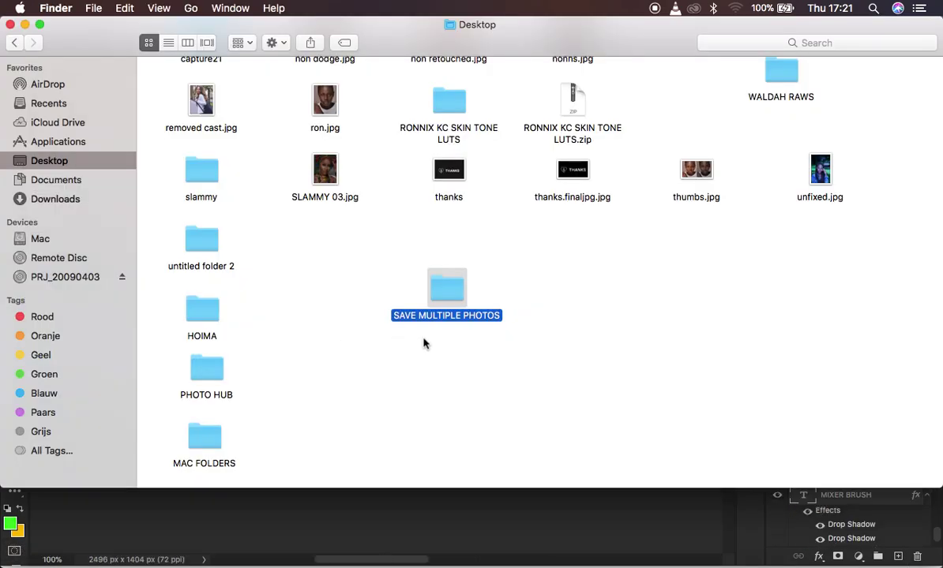
double_click(442, 291)
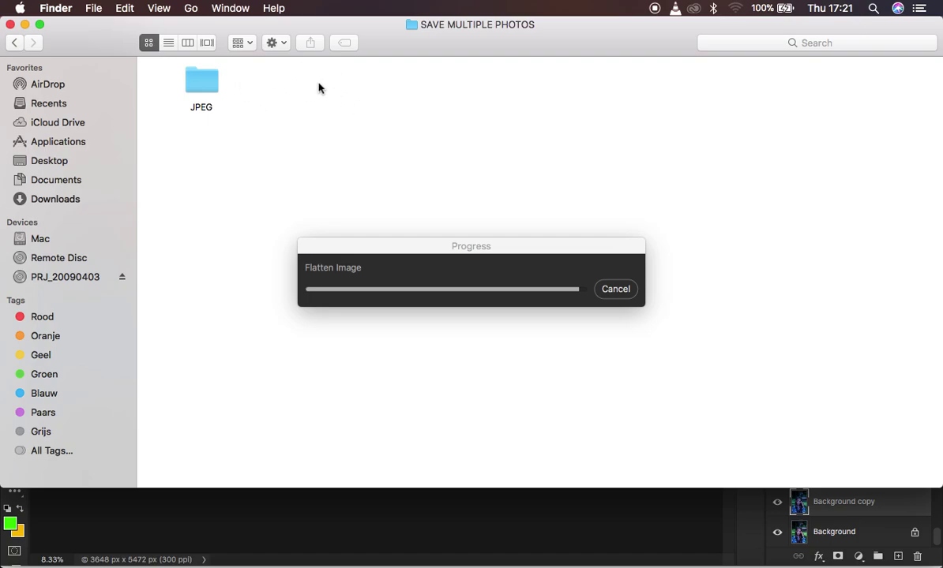
click(210, 84)
double_click(210, 85)
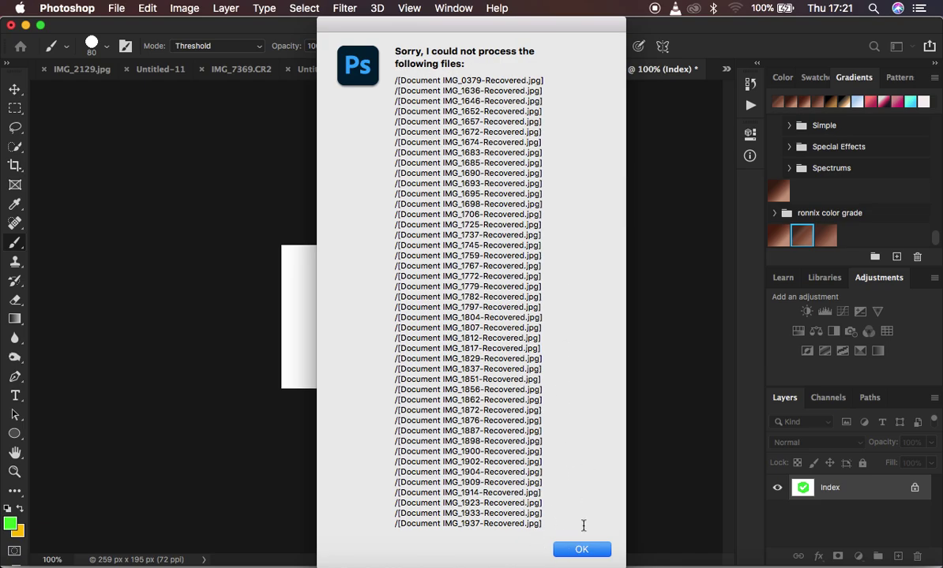
Dismiss the Image Processor's report of unprocessed files and review the saved images in the JPEG folder in Finder.
click(583, 550)
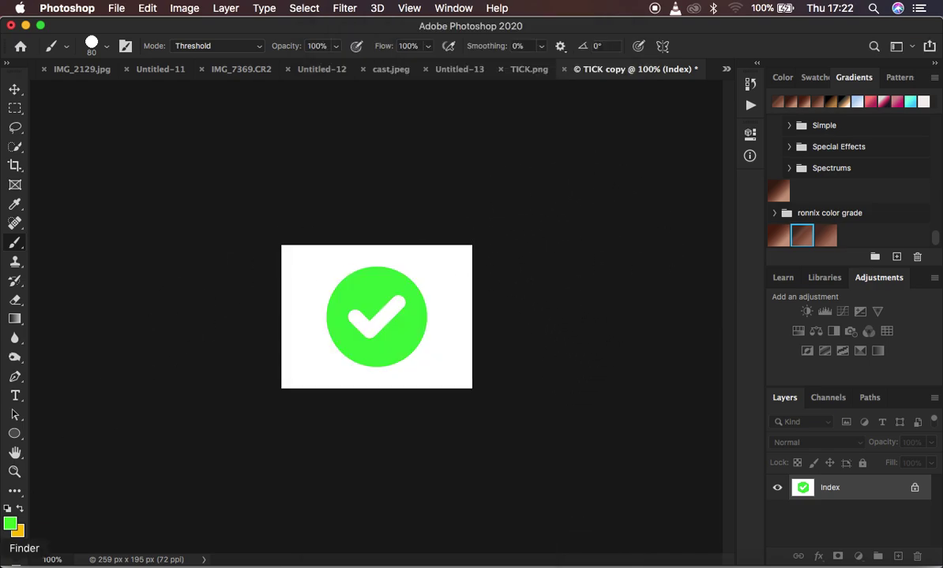
click(24, 561)
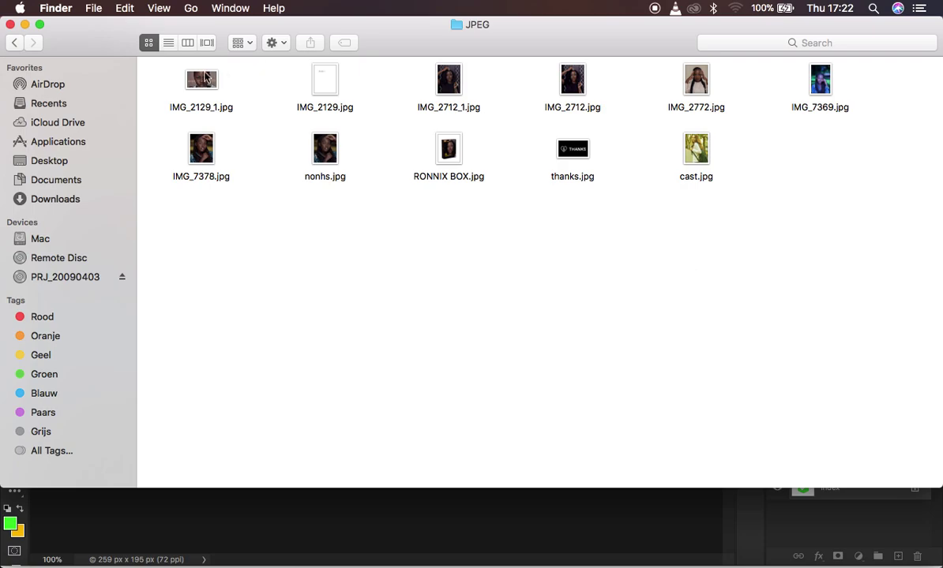
click(11, 24)
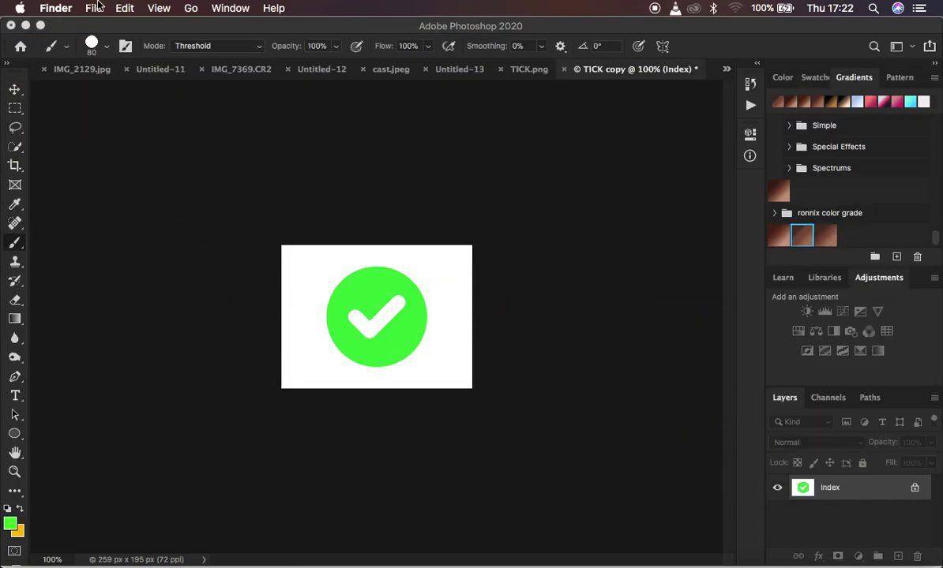
click(93, 8)
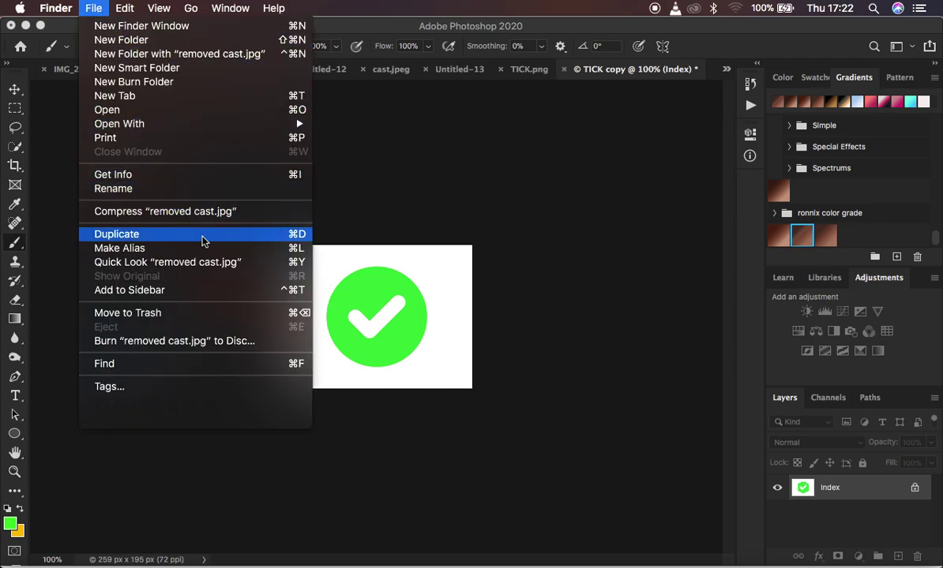
click(417, 162)
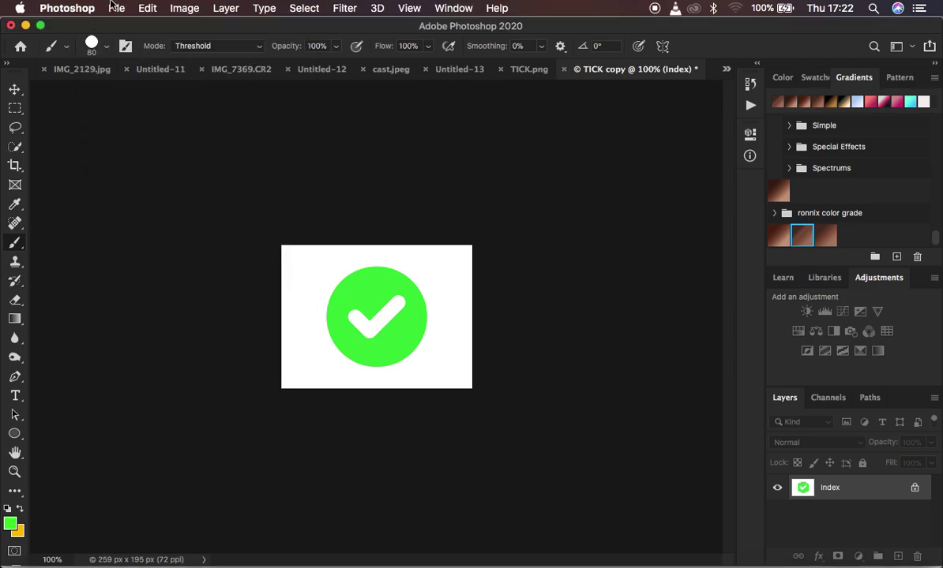
click(116, 8)
mouse_move(186, 211)
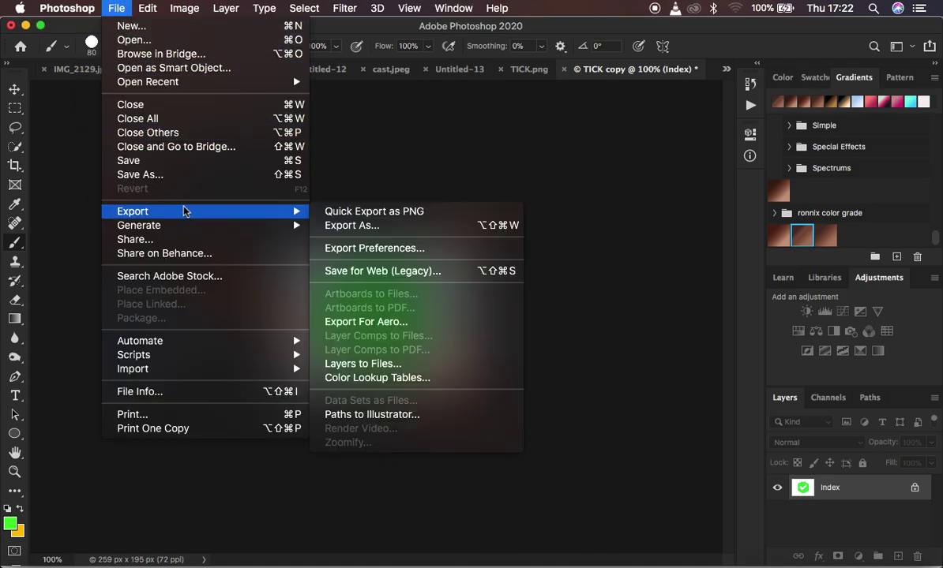
click(352, 225)
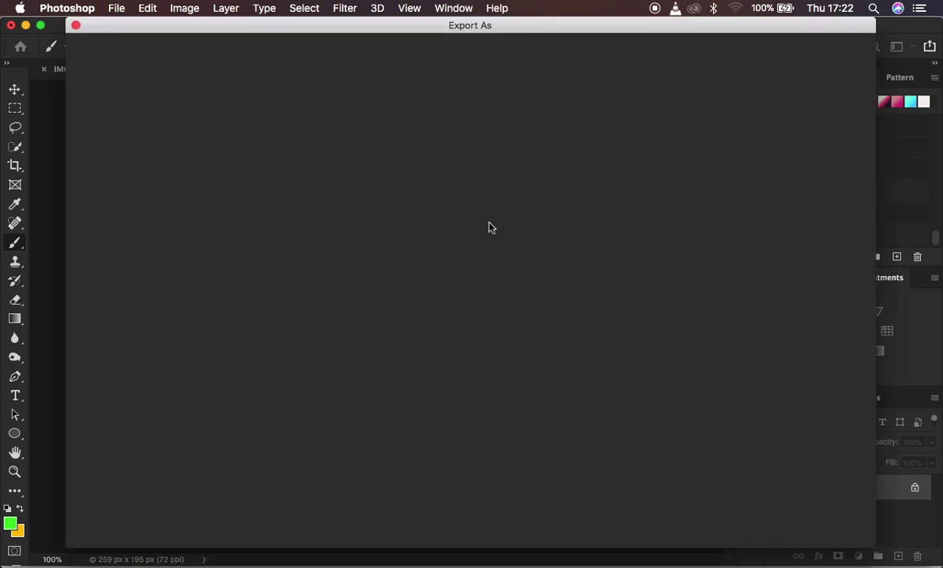
click(775, 530)
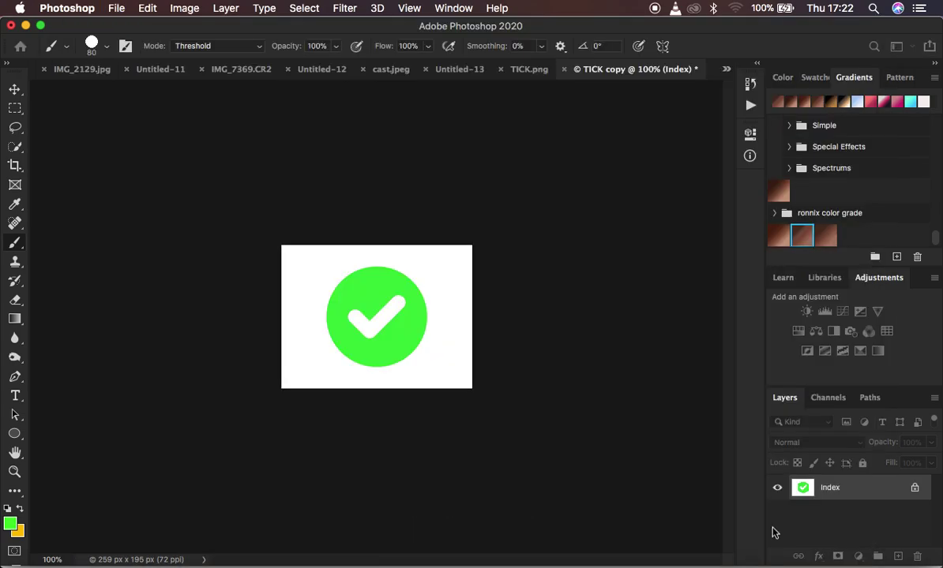